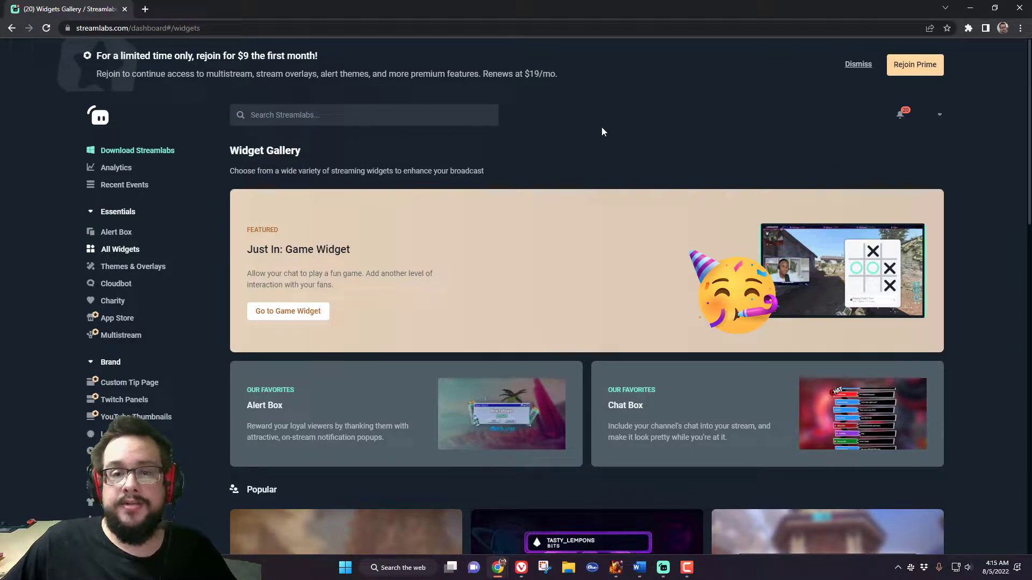
Step: Dismiss the Rejoin Prime promotion banner in the Widget Gallery
left_click(859, 65)
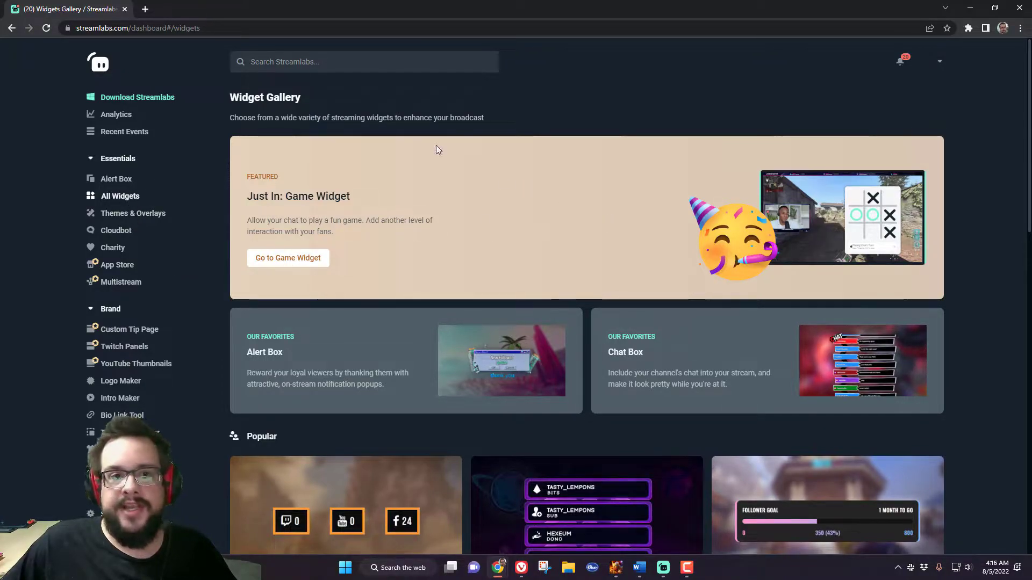
scroll(443, 176, "down", 2)
scroll(445, 185, "down", 5)
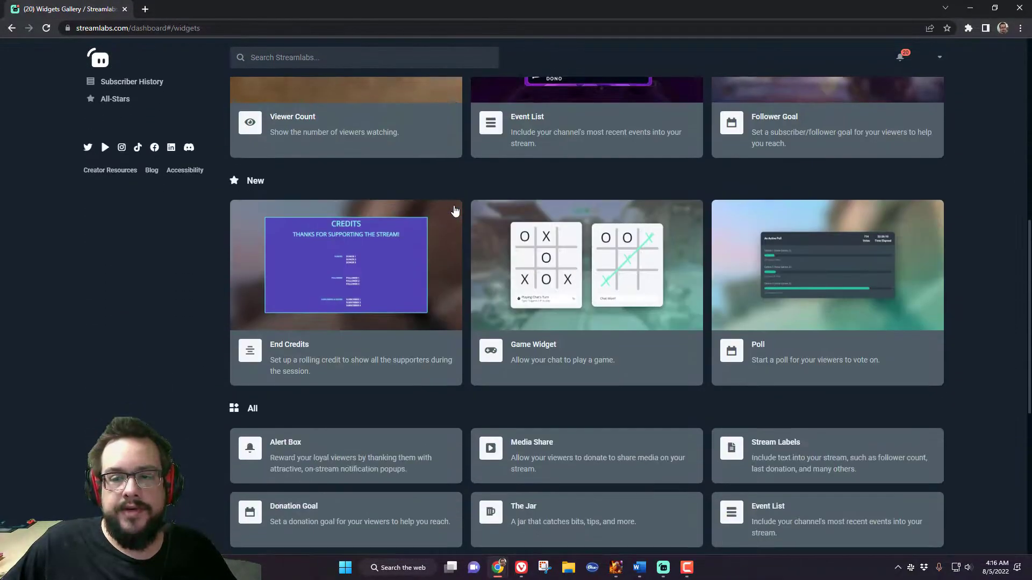
scroll(450, 202, "down", 2)
scroll(454, 210, "down", 1)
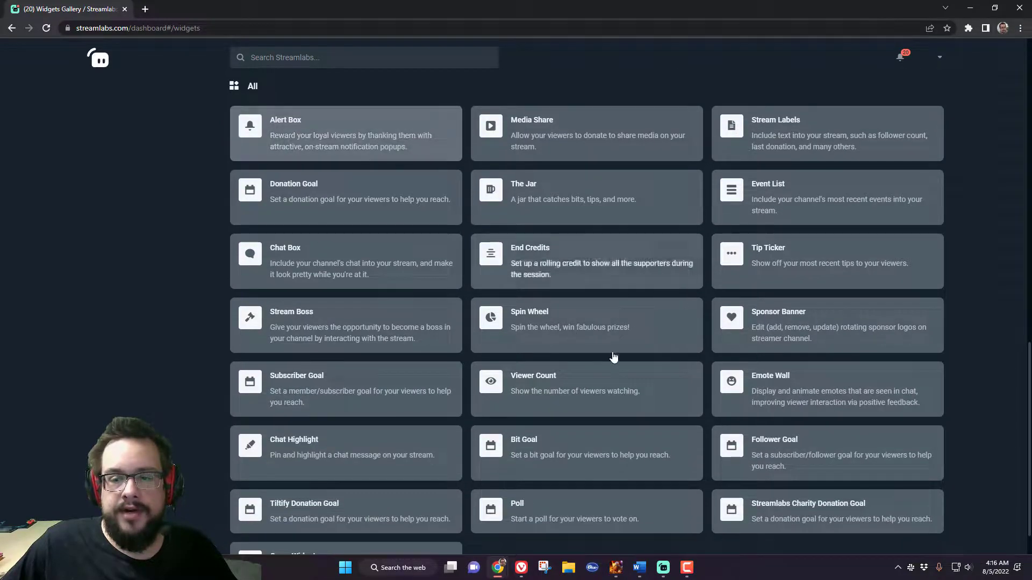
Step: Open the Emote Wall widget settings and copy its widget URL
left_click(816, 393)
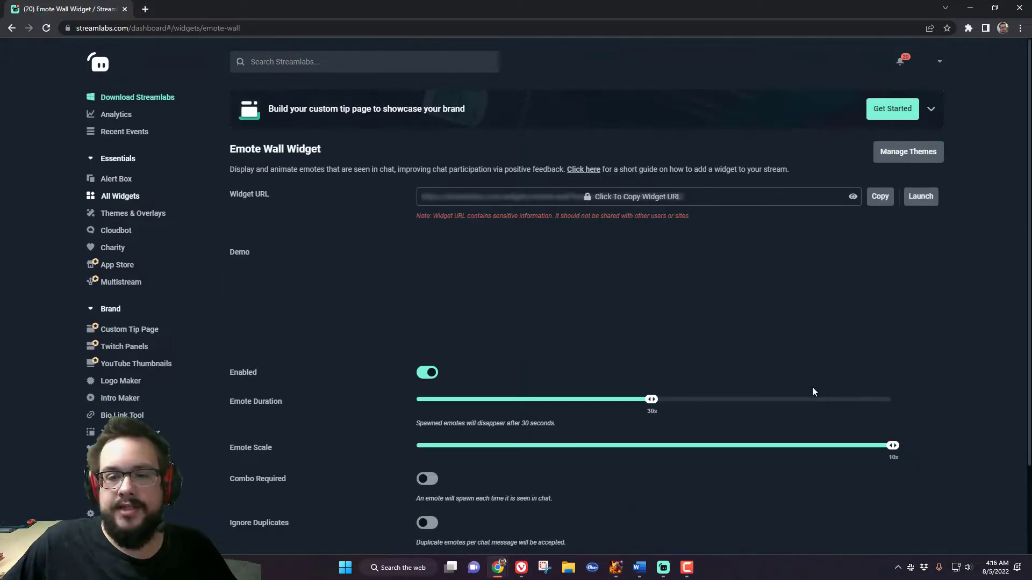
left_click(879, 196)
left_click(626, 354)
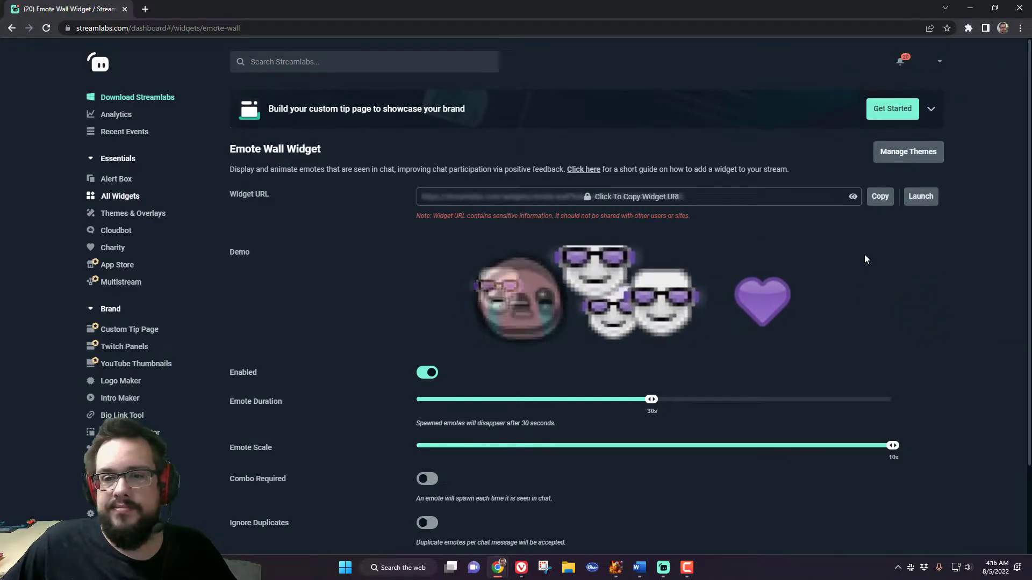
scroll(589, 291, "down", 2)
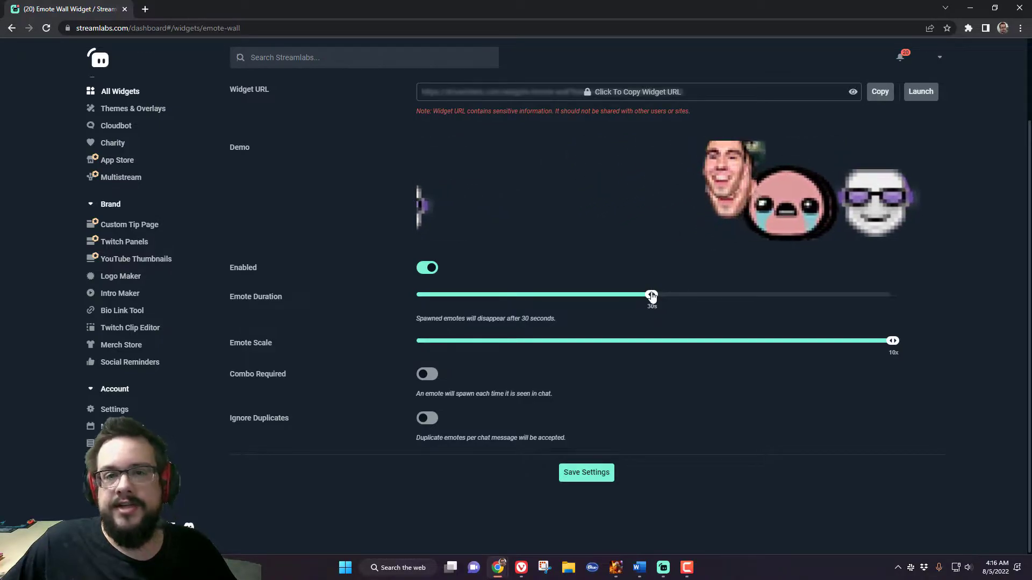
Step: Set Emote Duration to 15 seconds and return Emote Scale to 10x after testing
left_click_drag(651, 296, 530, 301)
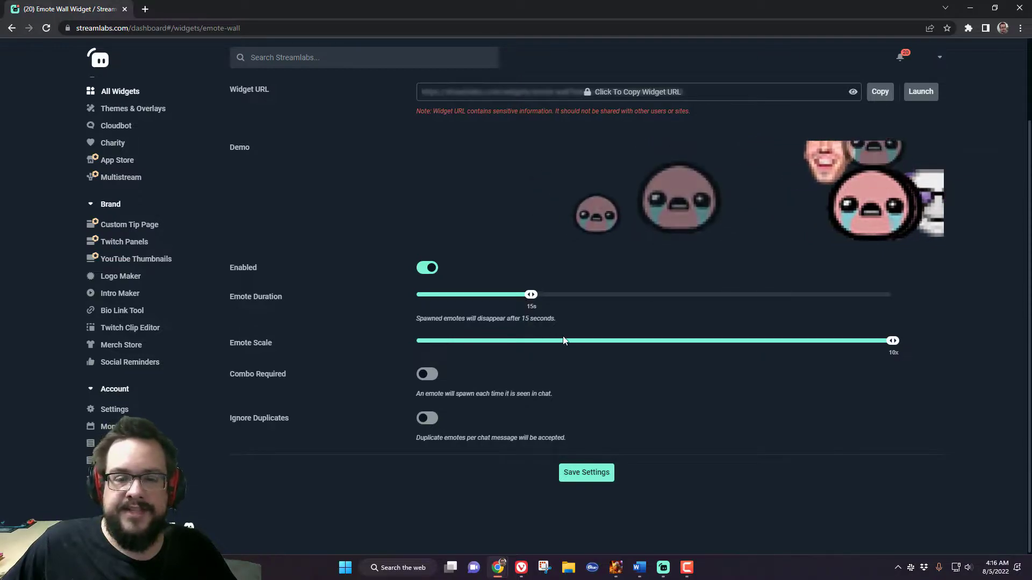
left_click_drag(892, 343, 369, 344)
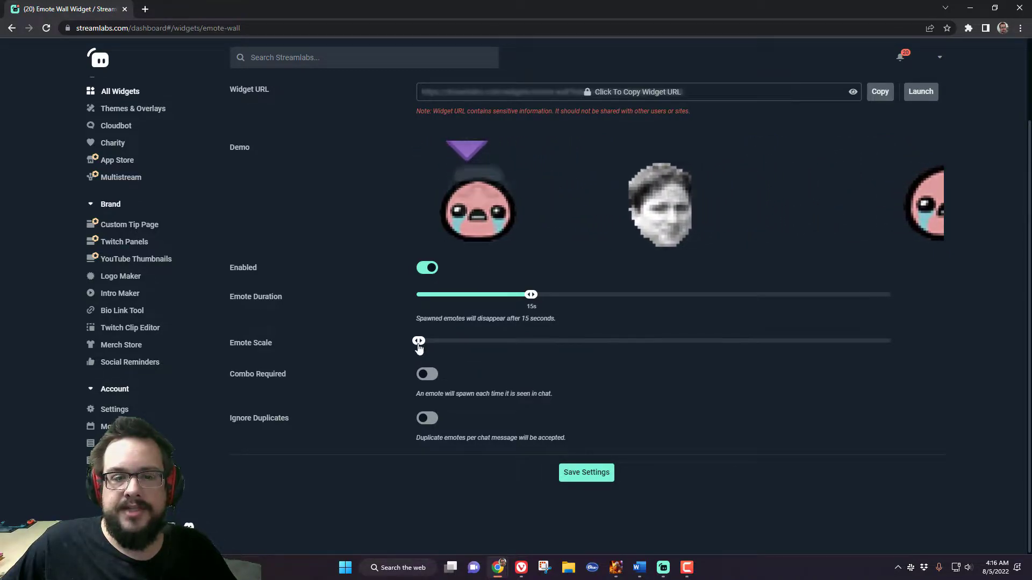
left_click_drag(419, 341, 576, 342)
left_click_drag(727, 346, 921, 349)
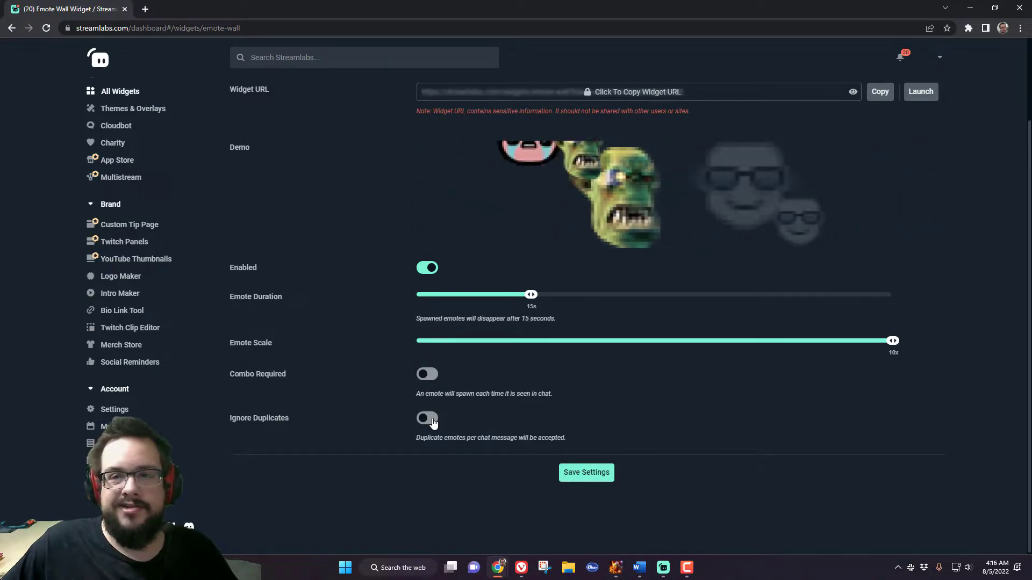
scroll(482, 413, "up", 1)
scroll(481, 412, "up", 2)
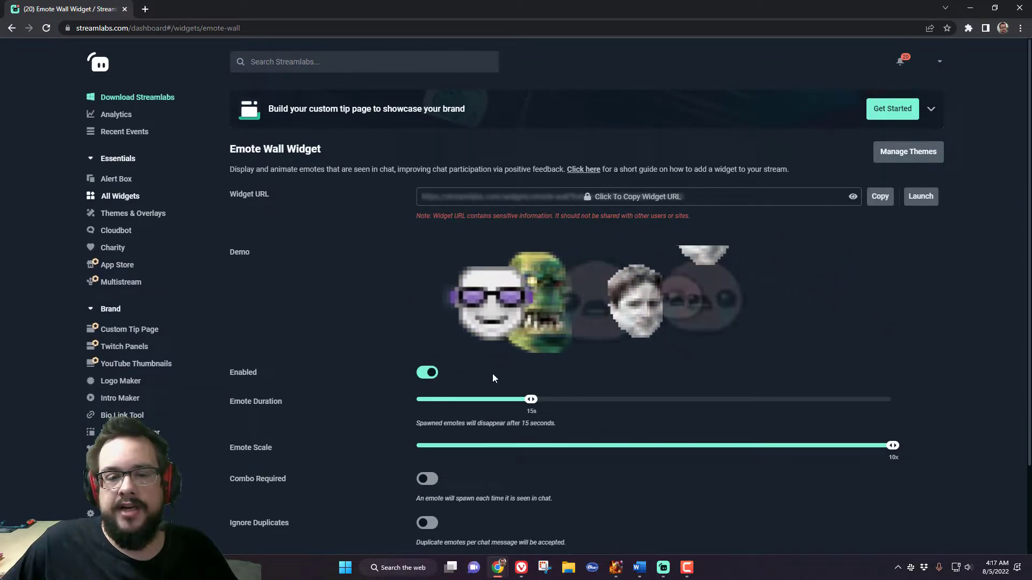
Step: Copy the Emote Wall URL again and switch to Streamlabs Desktop
left_click(880, 198)
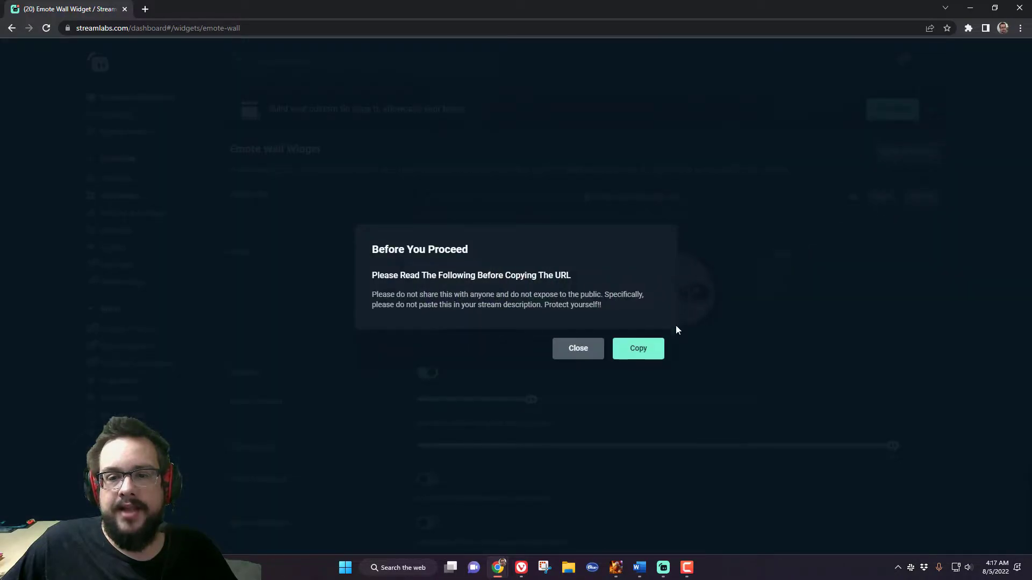
left_click(639, 349)
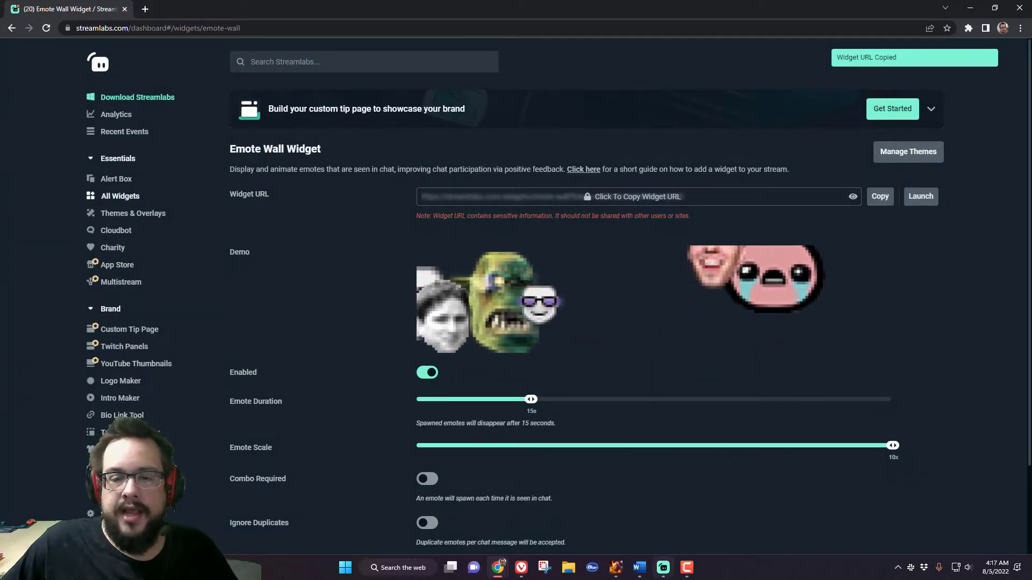
left_click(661, 569)
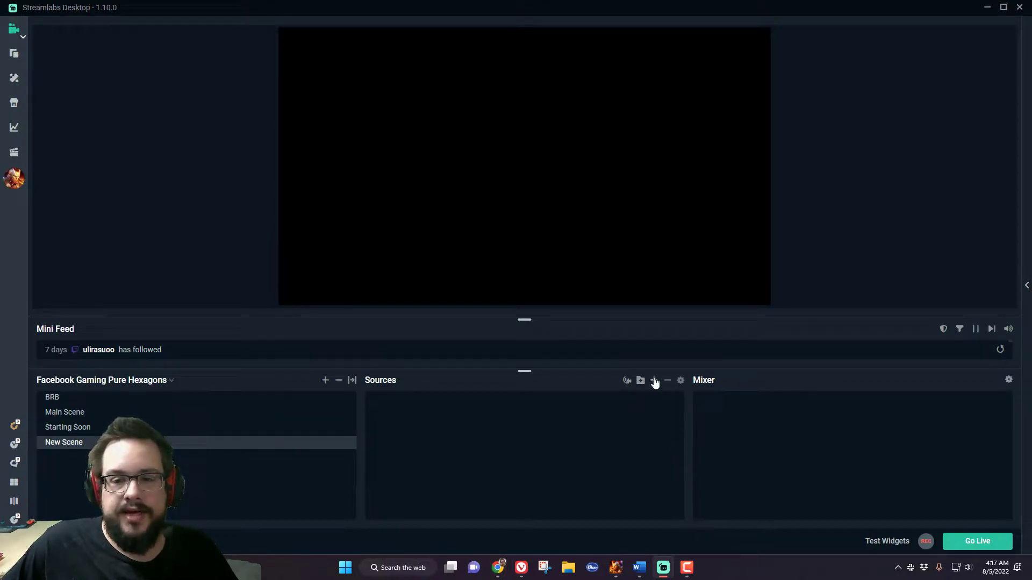
Step: Add a new Browser Source named 'My Emote Wall' to New Scene
left_click(655, 382)
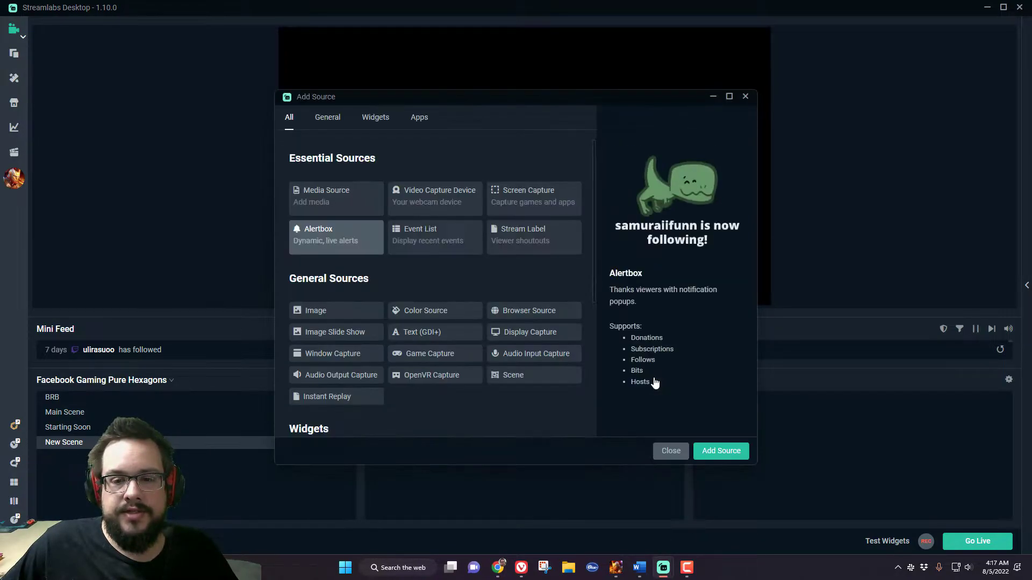
left_click(556, 314)
left_click(723, 452)
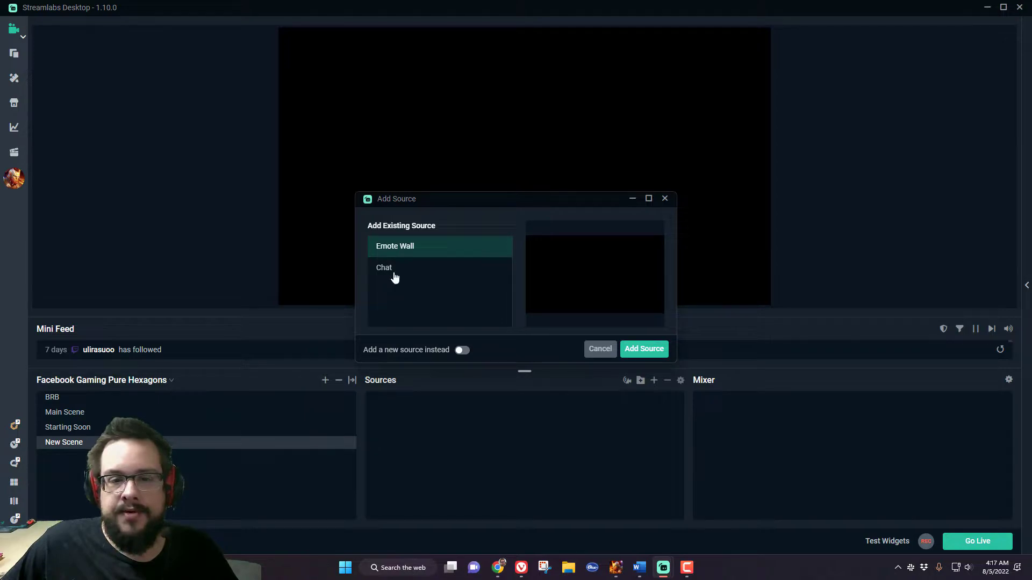
left_click(460, 350)
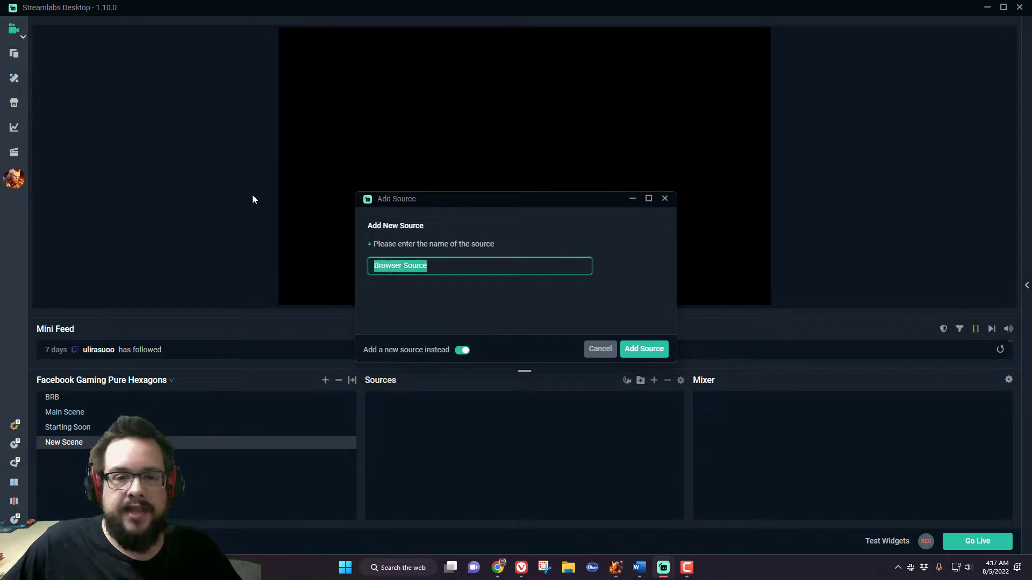
type("My ")
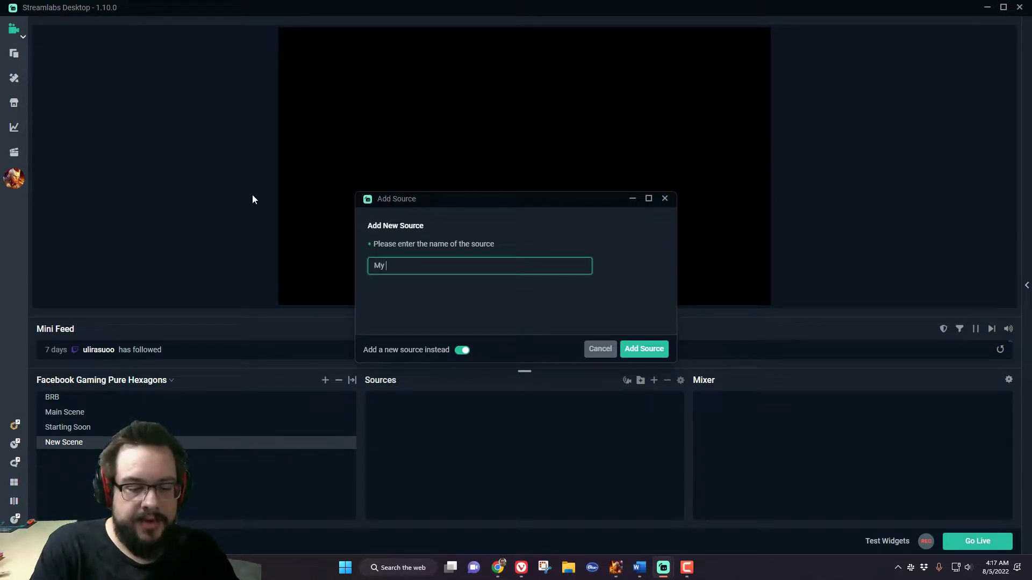
type("Emote Wall")
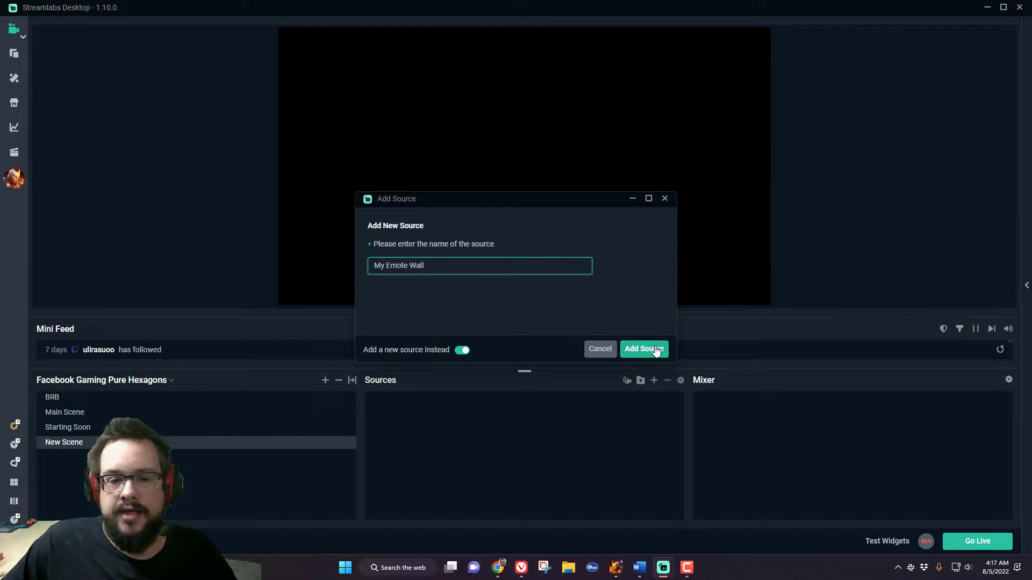
left_click(655, 349)
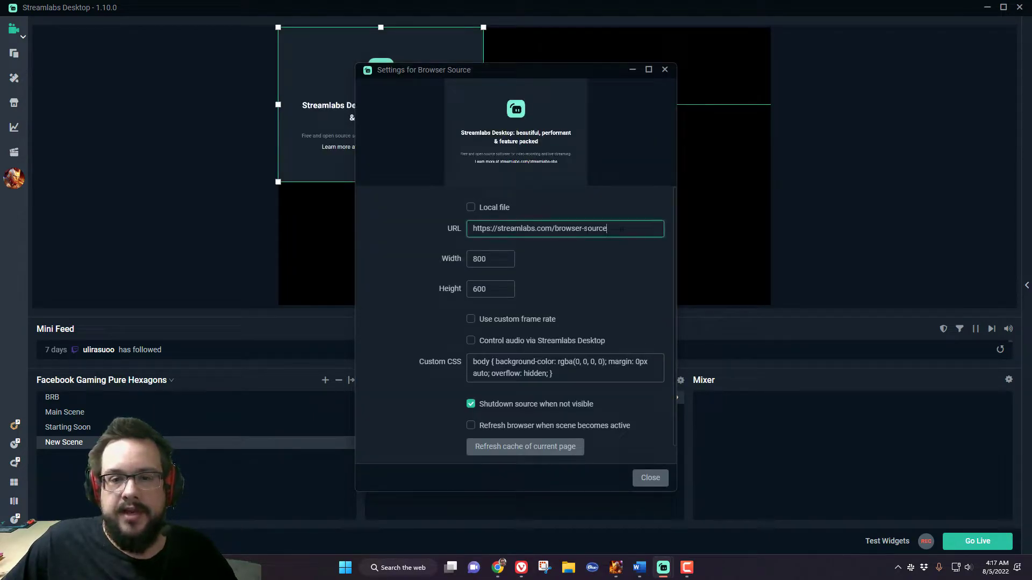
Step: Point My Emote Wall at the copied widget URL at 1920×1080, then start adding another source
left_click_drag(622, 229, 413, 239)
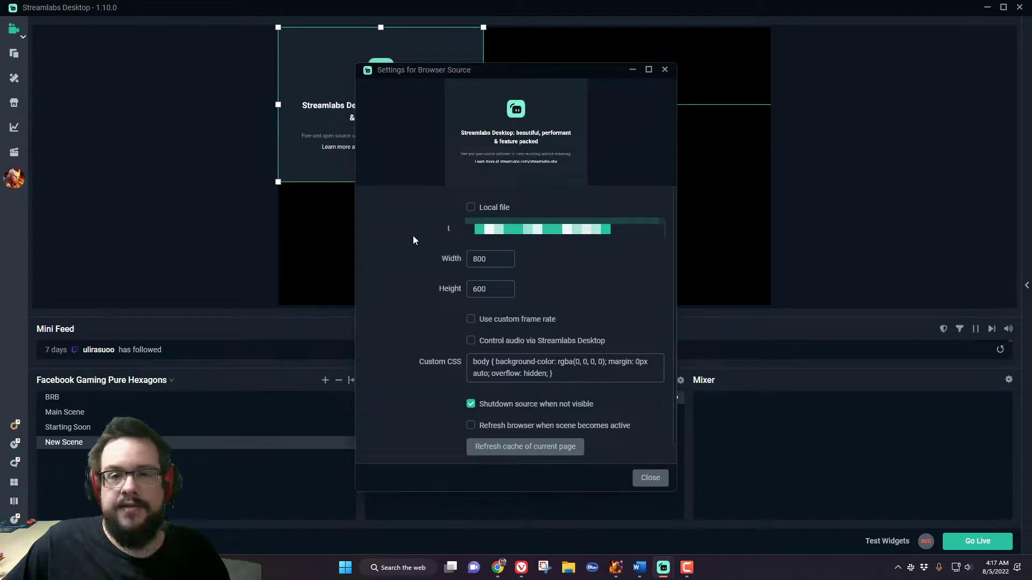
key("ctrl+v")
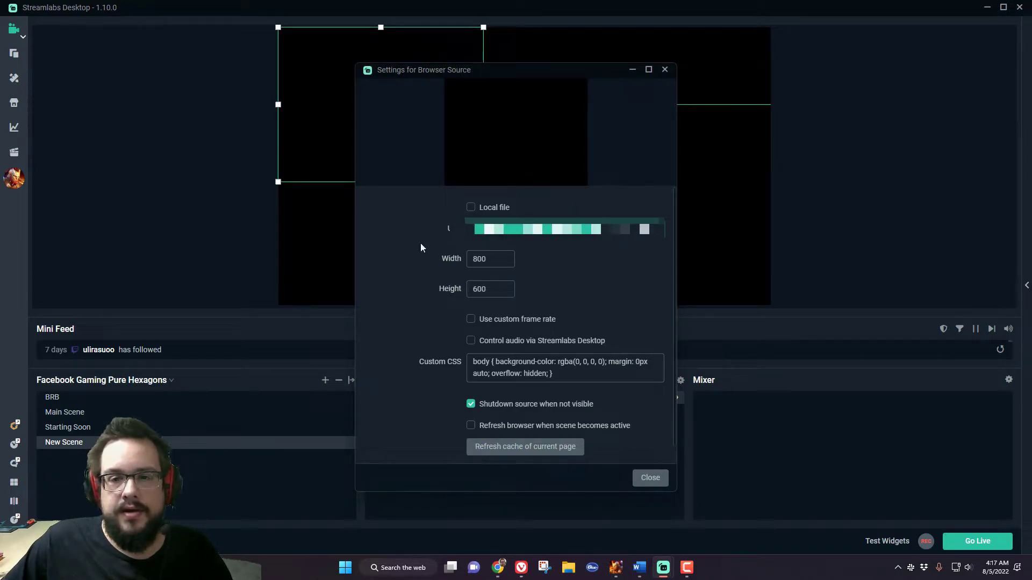
left_click(484, 257)
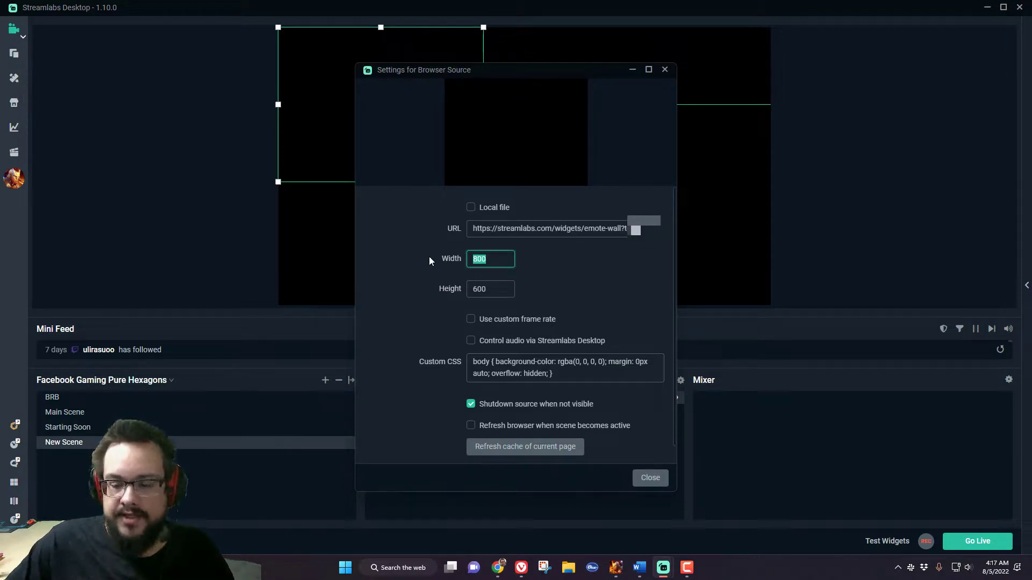
type("1920")
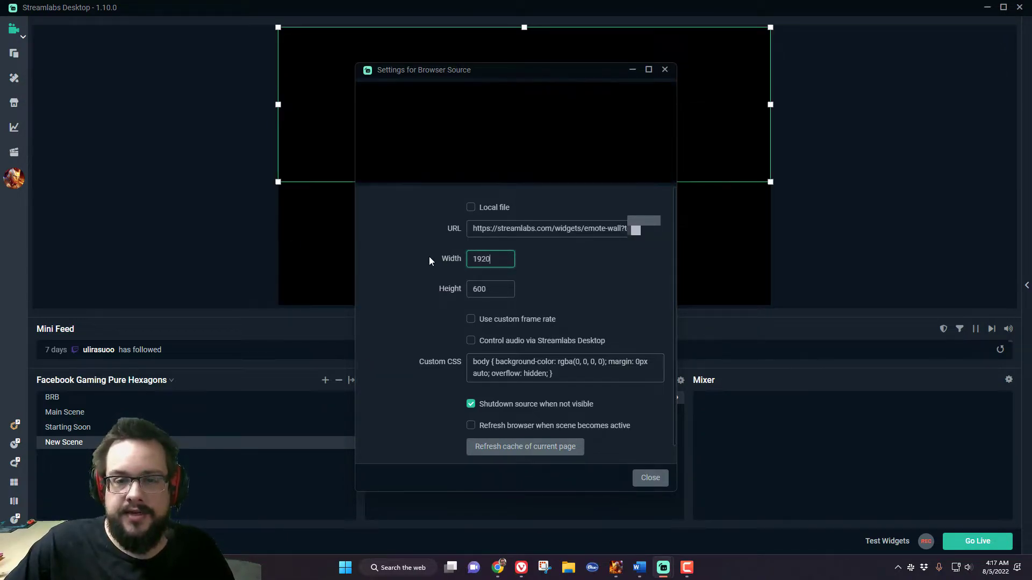
key("Tab")
type("1080")
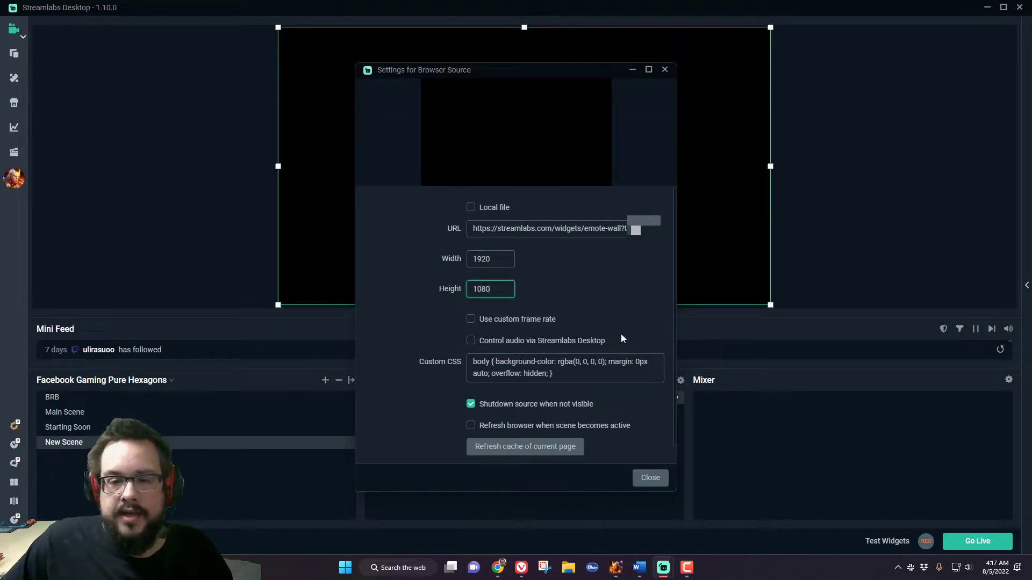
scroll(563, 326, "down", 1)
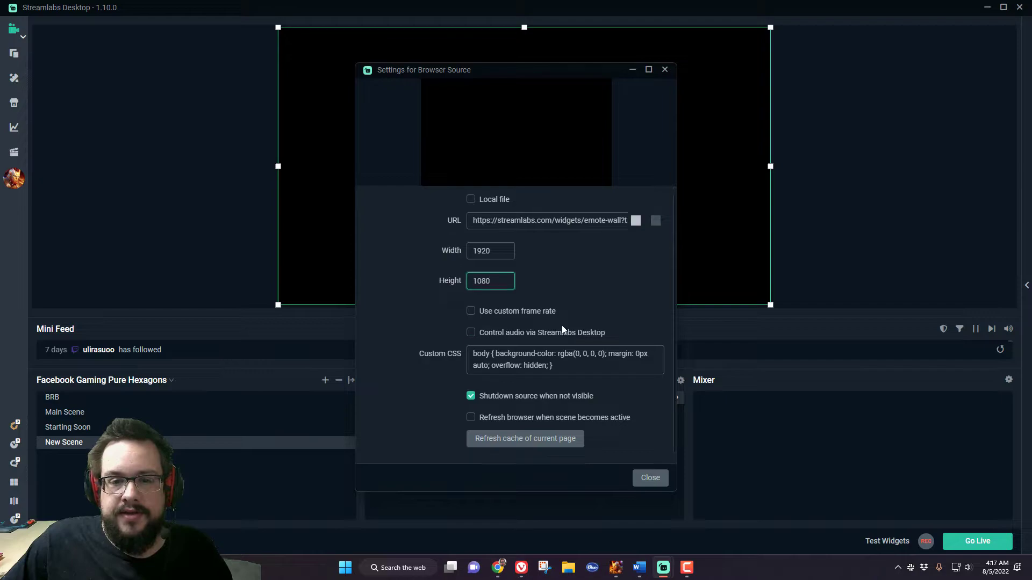
left_click(651, 478)
left_click(652, 381)
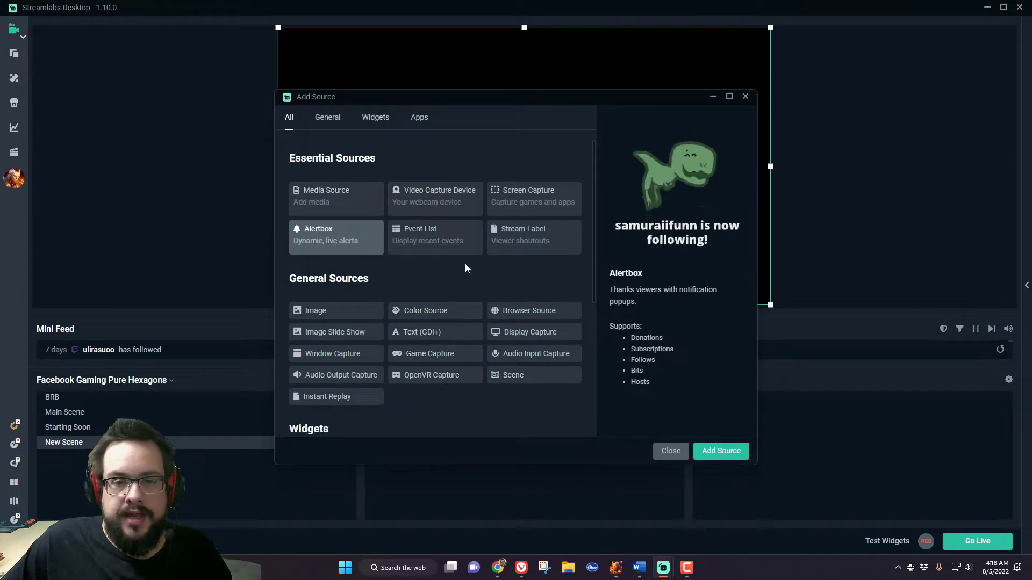
Step: Add a new Video Capture Device source using the Game Capture HD60 S
left_click(451, 196)
left_click(735, 457)
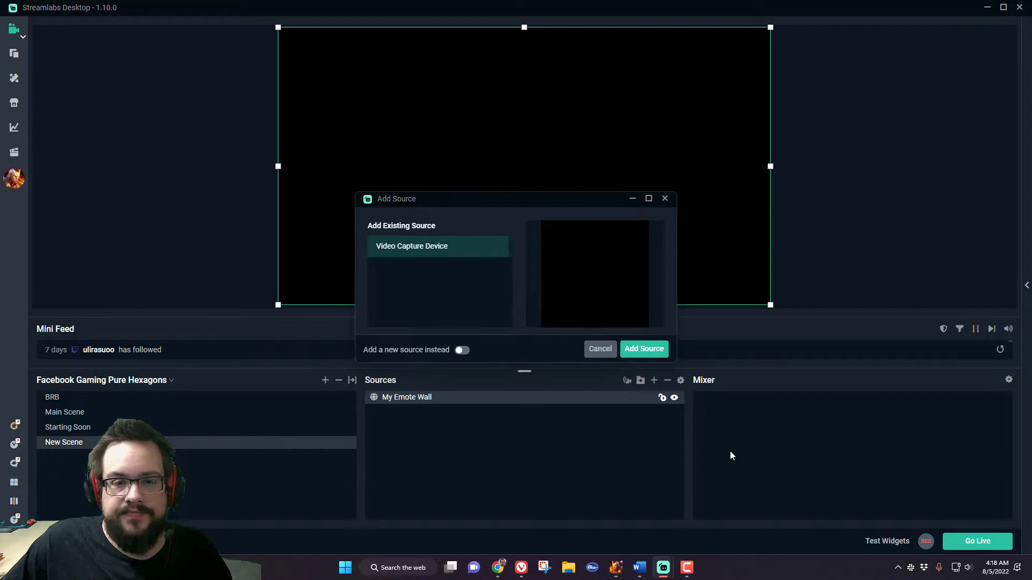
left_click(462, 352)
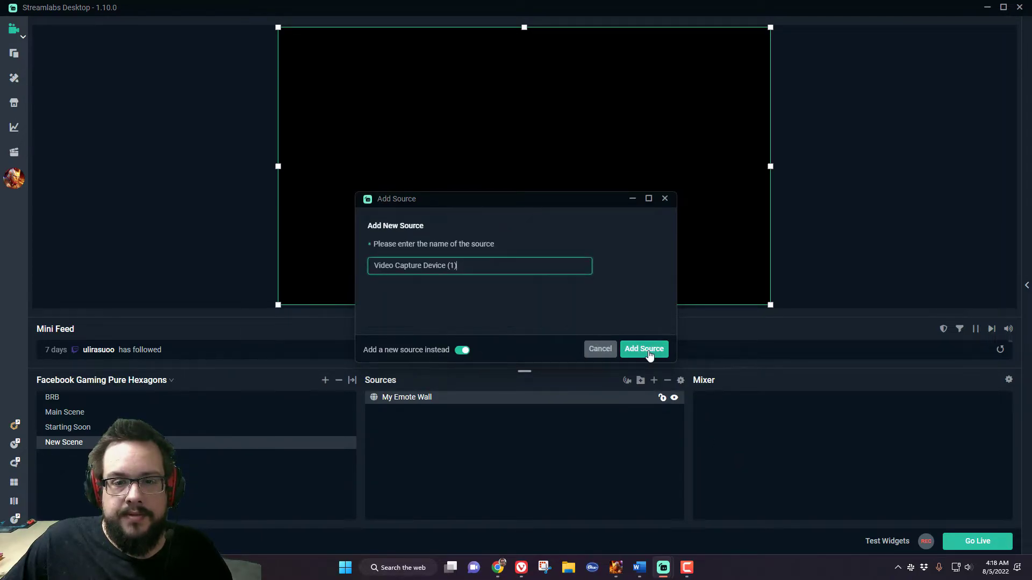
left_click(643, 348)
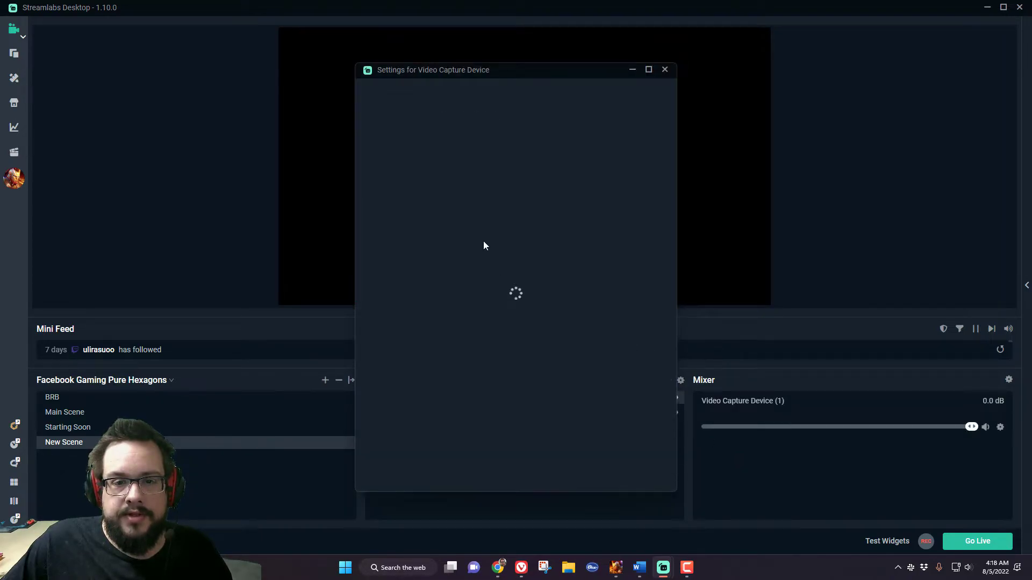
left_click(495, 211)
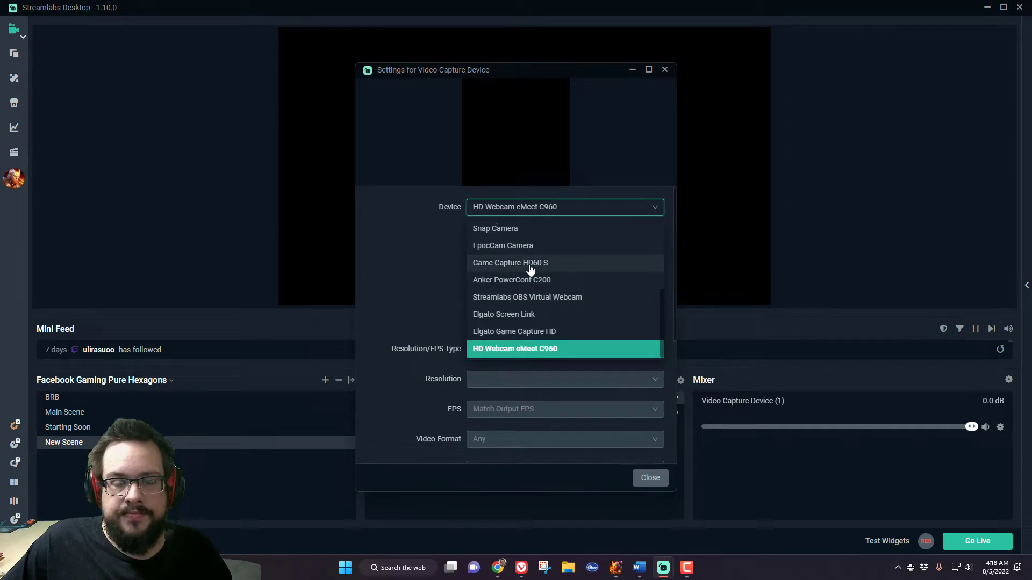
left_click(510, 263)
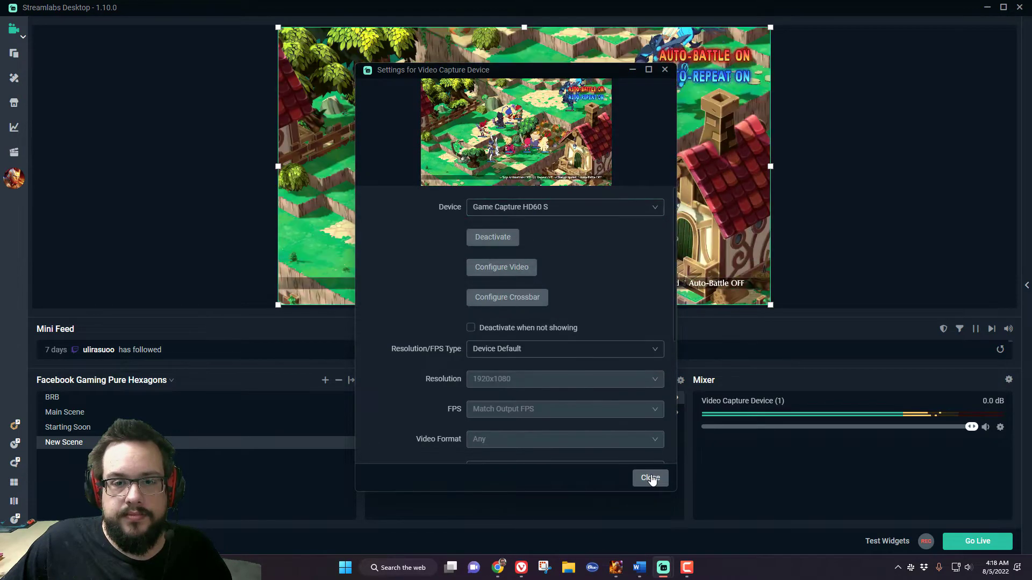
left_click(650, 478)
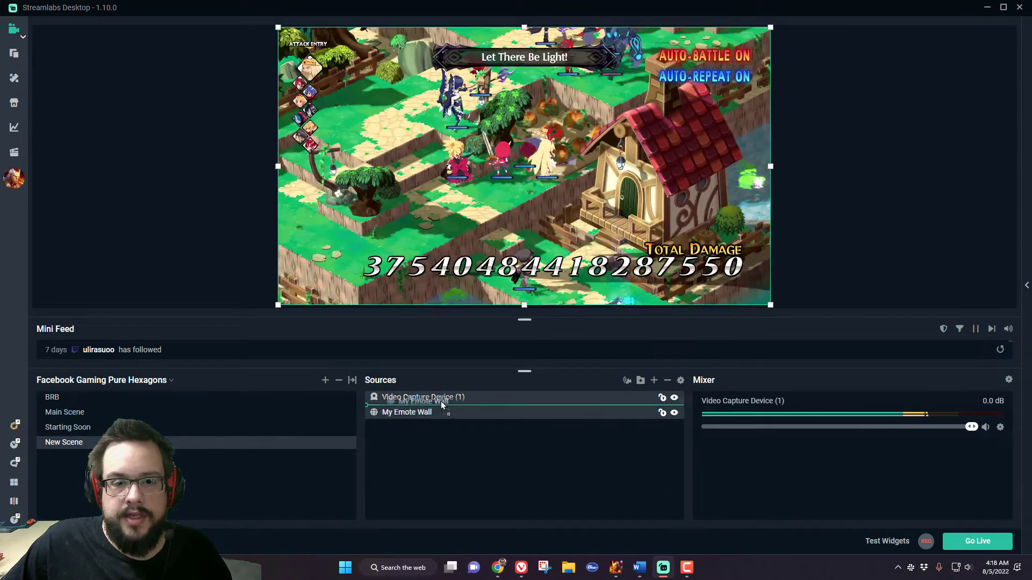
Step: Move My Emote Wall above Video Capture Device (1) in the Sources list
left_click_drag(429, 416, 449, 393)
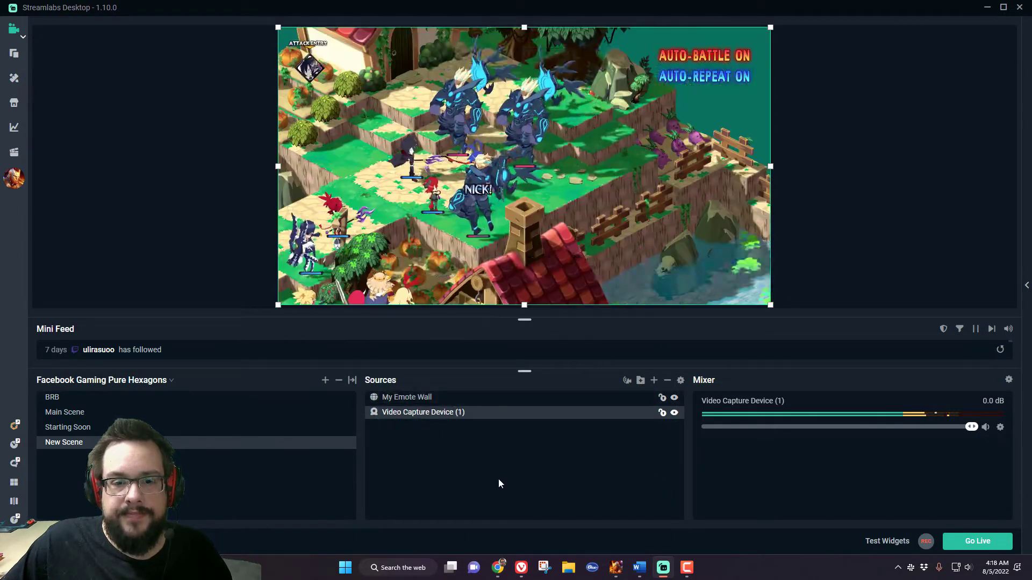
left_click(405, 399)
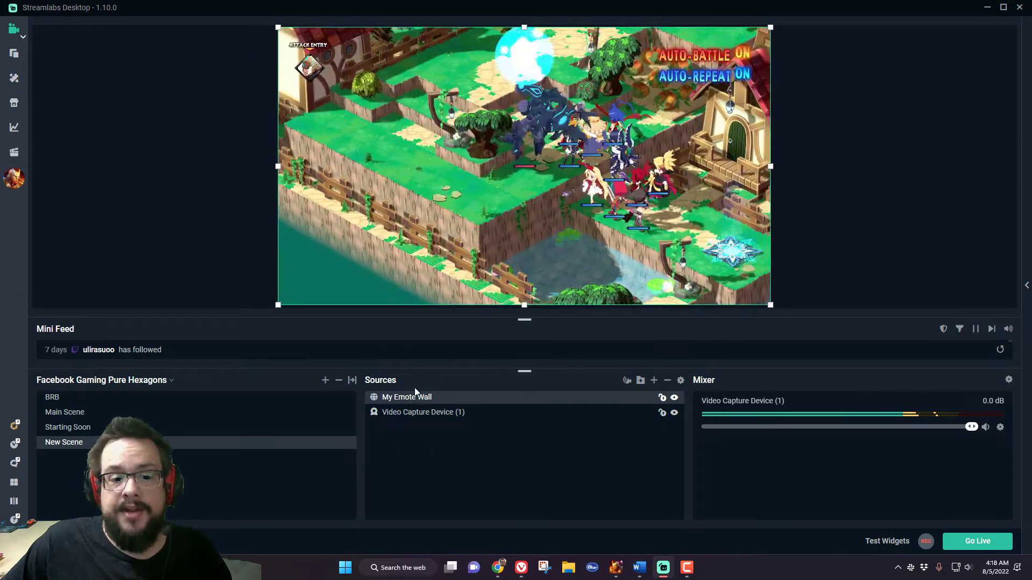
mouse_move(403, 399)
left_mouse_down()
mouse_move(407, 418)
mouse_move(403, 400)
left_mouse_up()
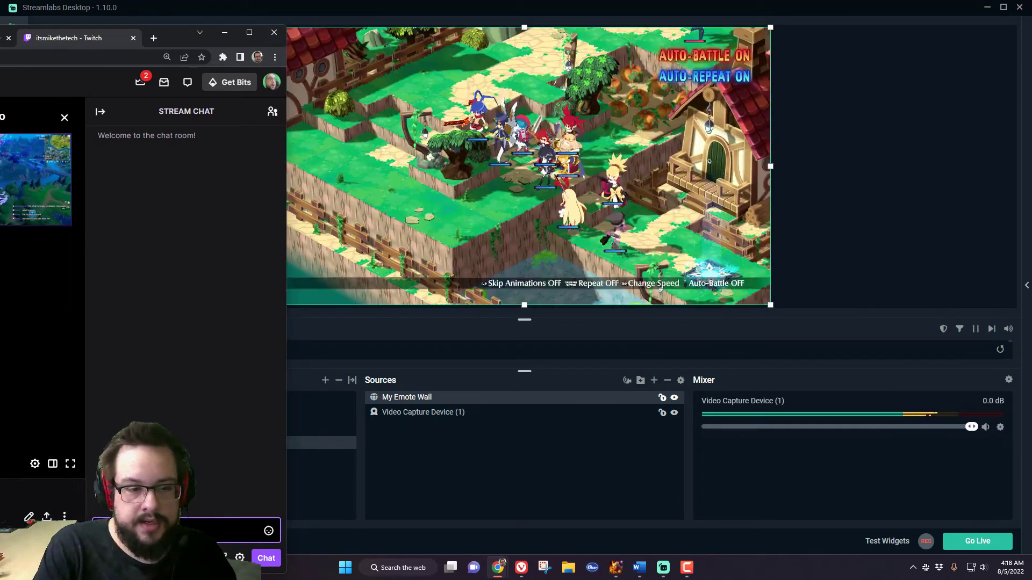
Step: Post a message of five emotes in Twitch chat using the emote picker
left_click(270, 532)
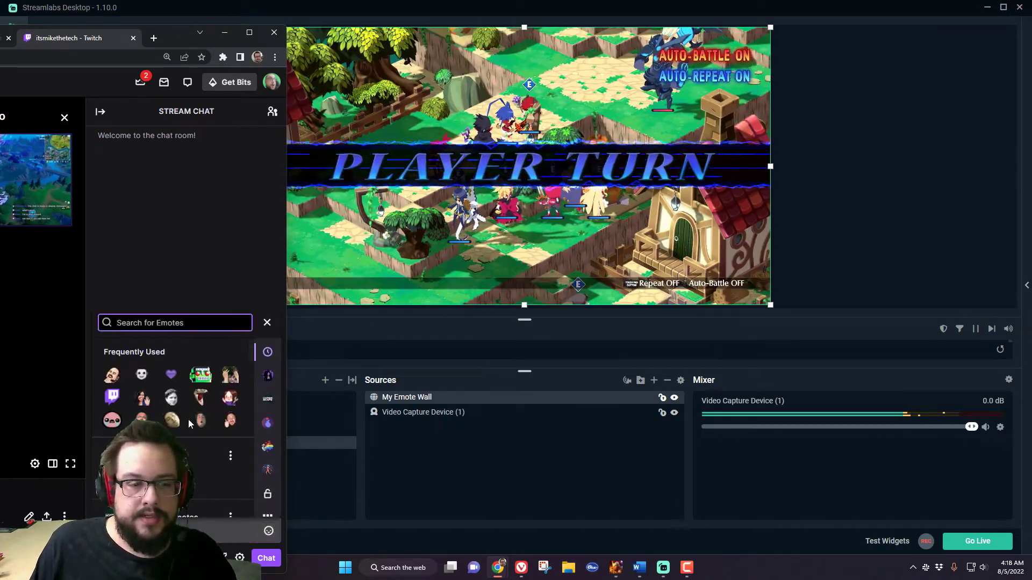
left_click(110, 375)
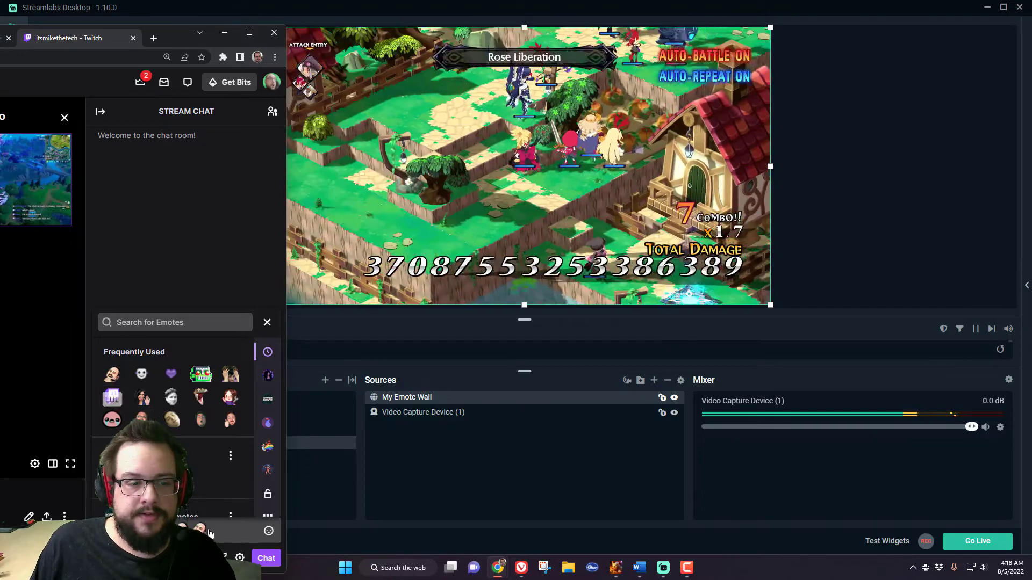
left_click(262, 559)
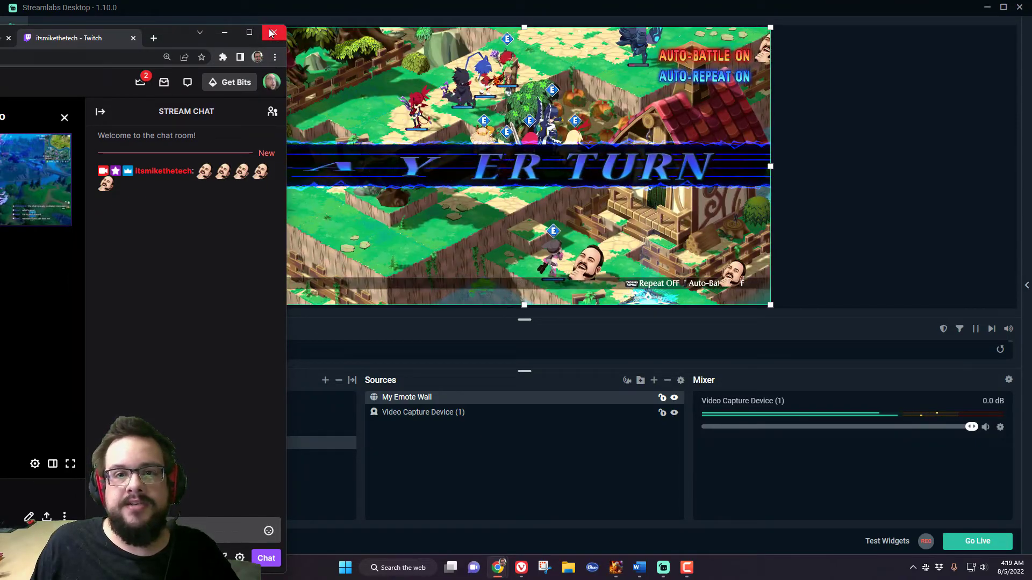
Step: Close the Twitch chat window, leaving Streamlabs Desktop full-screen
left_click(271, 32)
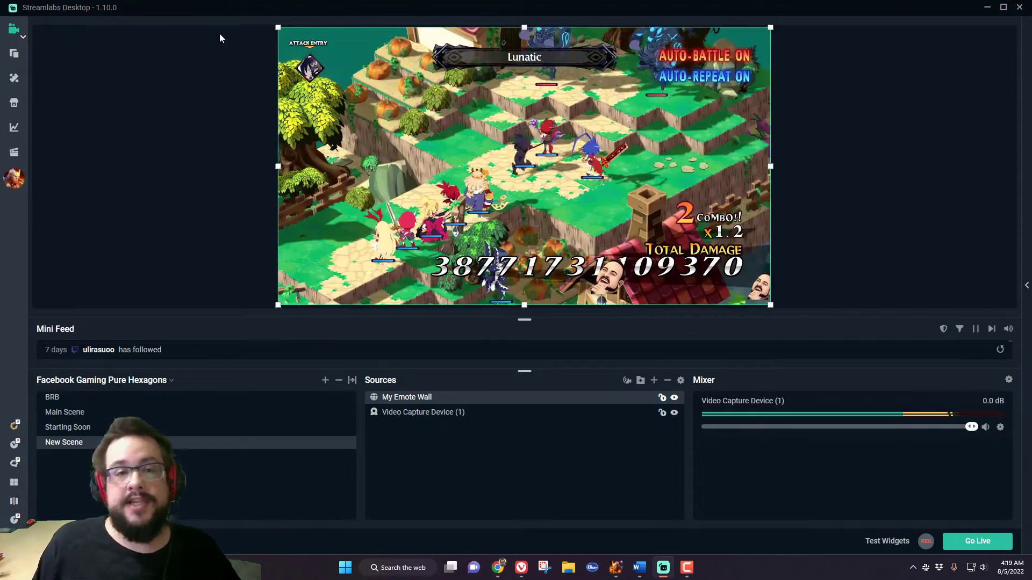